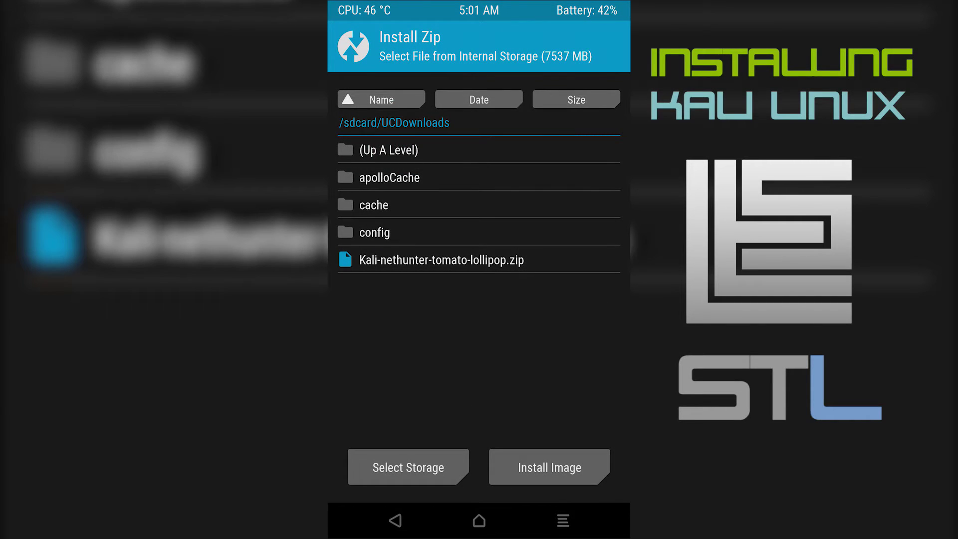
# Select Kali-nethunter-tomato-lollipop.zip in /sdcard/UCDownloads and confirm it for flashing
pyautogui.click(376, 263)
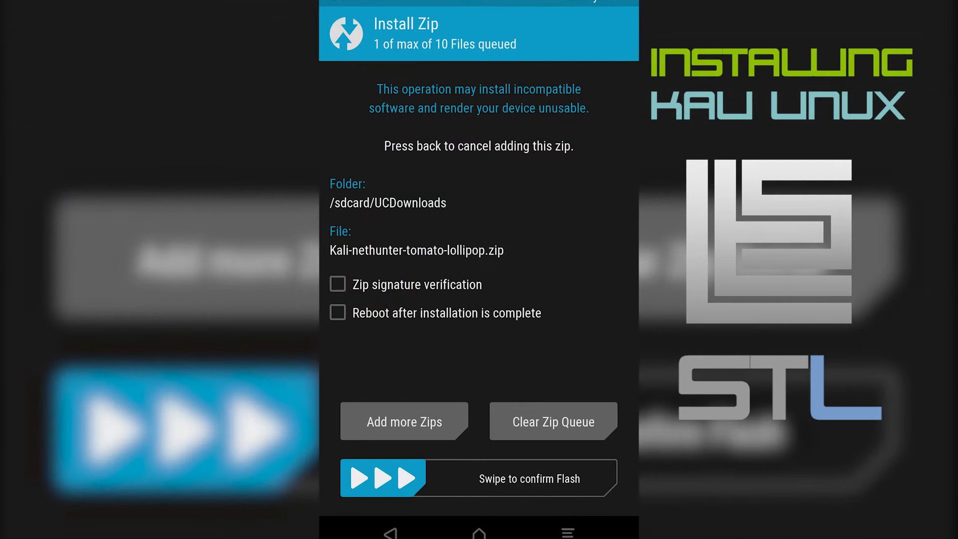
pyautogui.click(378, 478)
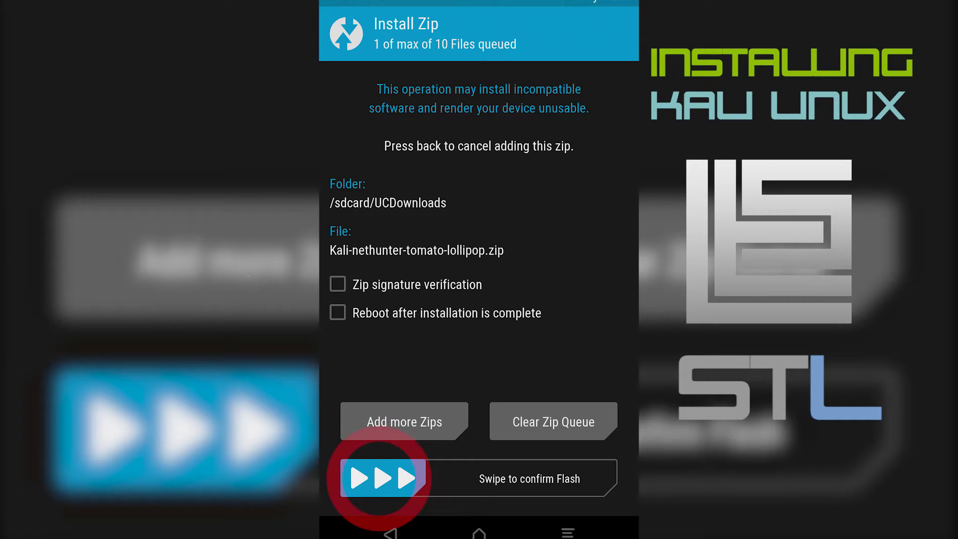
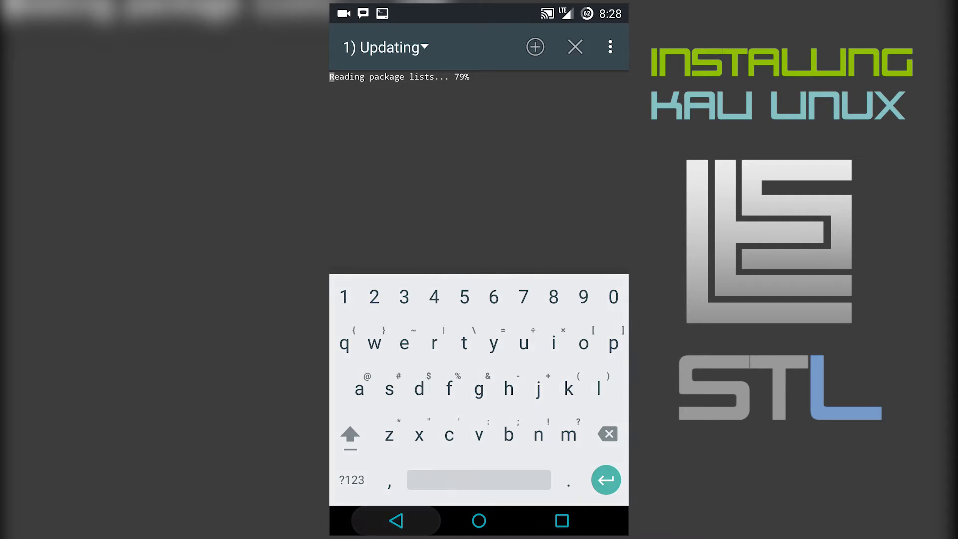
# Confirm installing the 892 new packages and let the download run
pyautogui.click(396, 519)
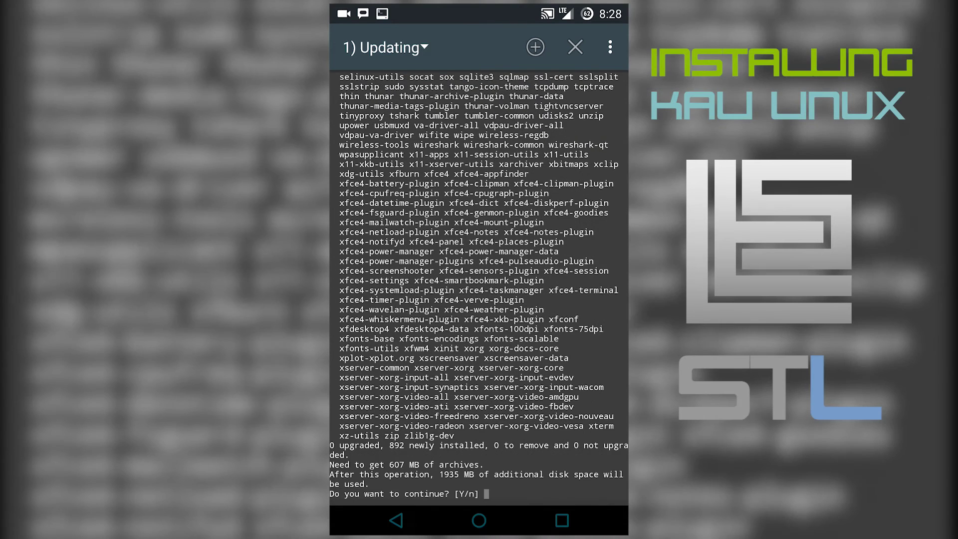
pyautogui.click(479, 299)
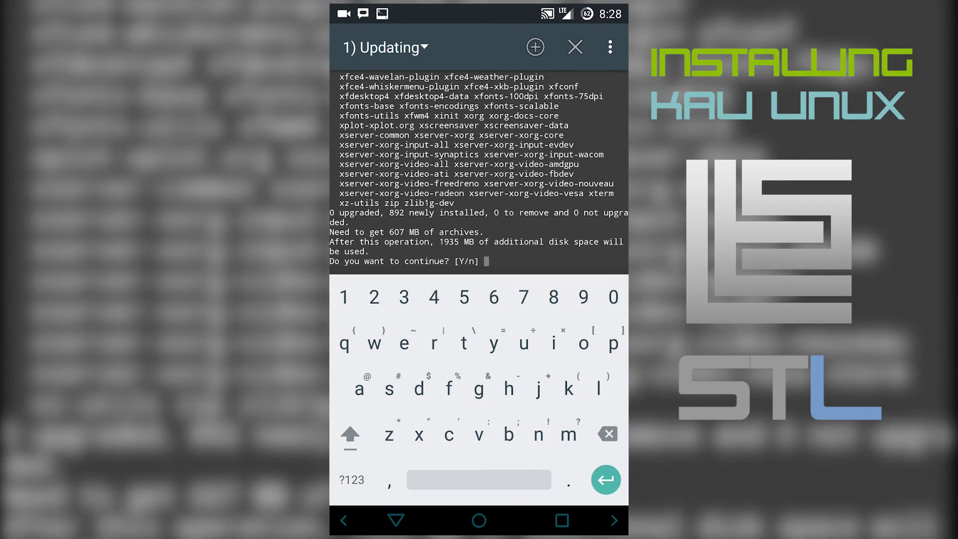
pyautogui.write('y')
pyautogui.press('Return')
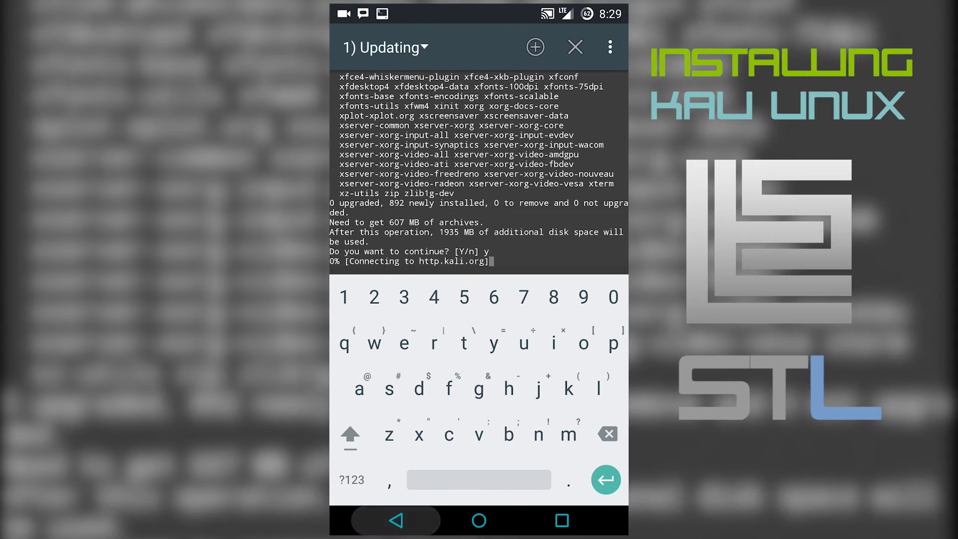
pyautogui.click(396, 520)
# Dismiss the recording-finished notification and return to the downloading terminal
pyautogui.moveTo(479, 13); pyautogui.dragTo(479, 299)
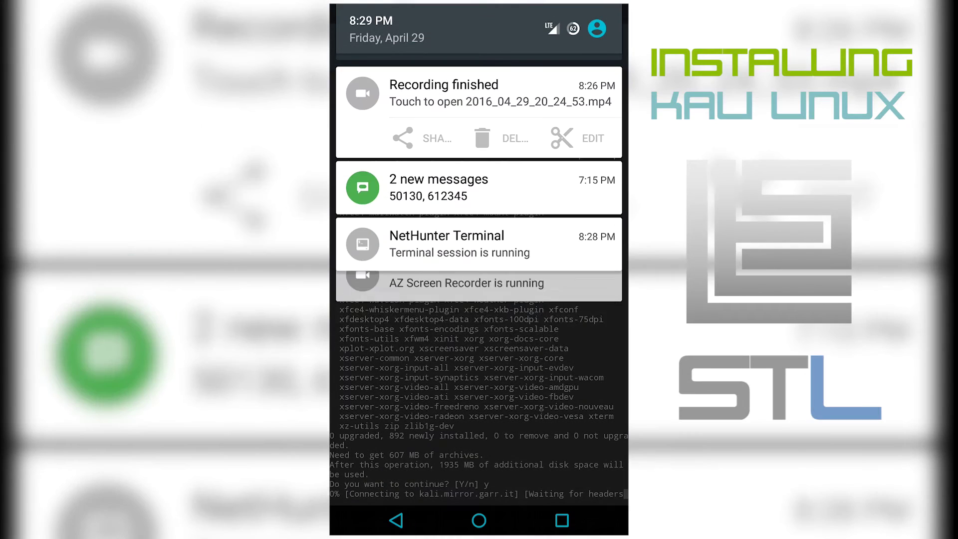
pyautogui.moveTo(374, 97); pyautogui.dragTo(599, 97)
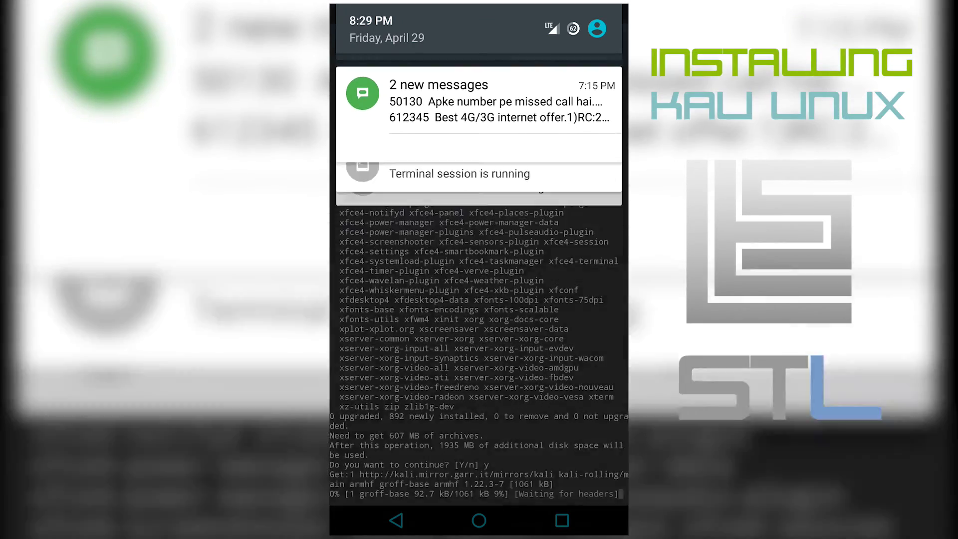
pyautogui.moveTo(479, 187); pyautogui.dragTo(479, 15)
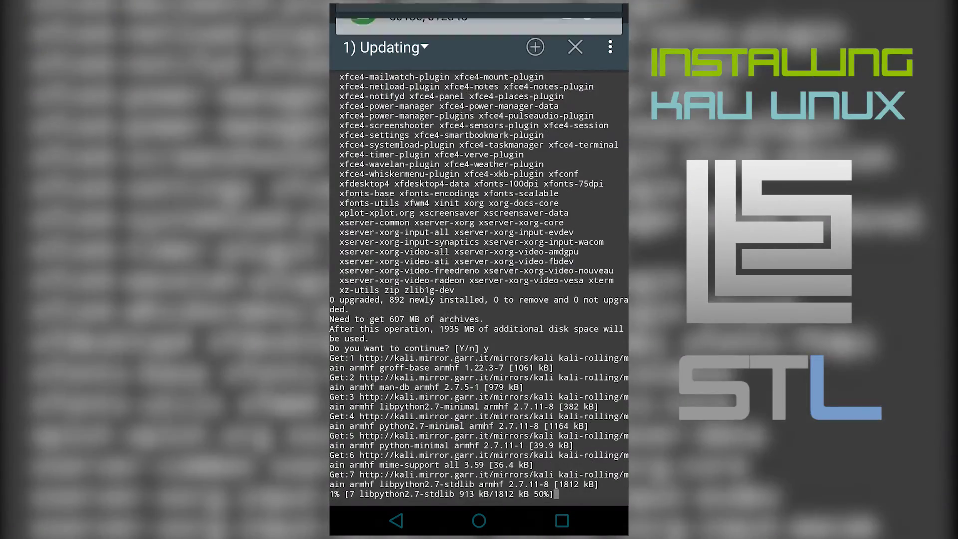
pyautogui.moveTo(478, 11)
pyautogui.mouseDown()
pyautogui.moveTo(479, 299)
pyautogui.moveTo(479, 15)
pyautogui.mouseUp()
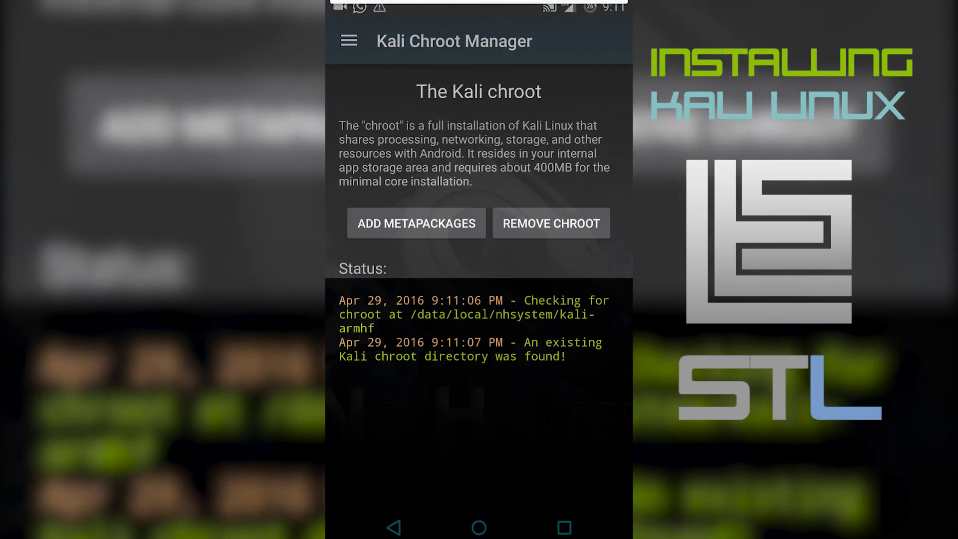
# Open VNC Manager from the drawer and launch the local server setup's vncpasswd prompt
pyautogui.moveTo(329, 299); pyautogui.dragTo(524, 299)
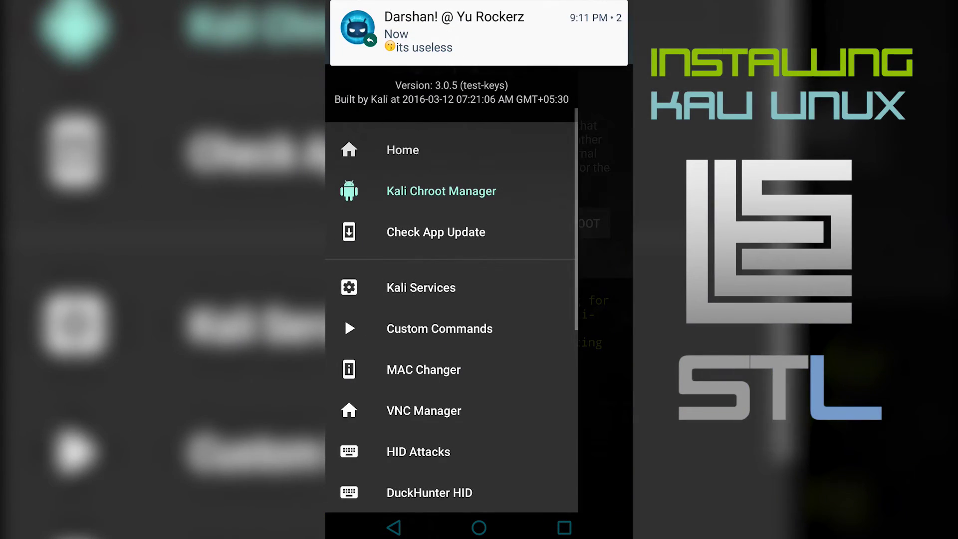
pyautogui.scroll(-2, 449, 337)
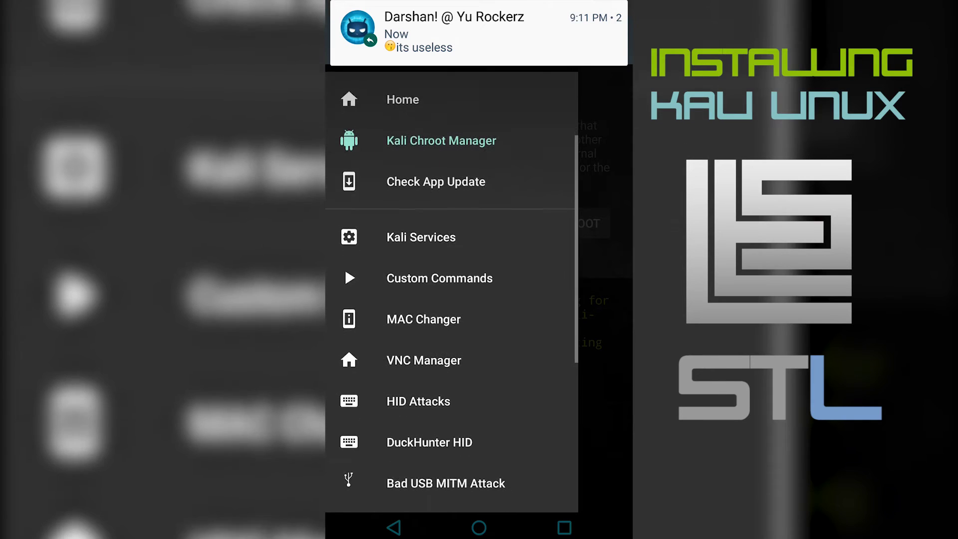
pyautogui.scroll(1, 449, 336)
pyautogui.scroll(3, 449, 299)
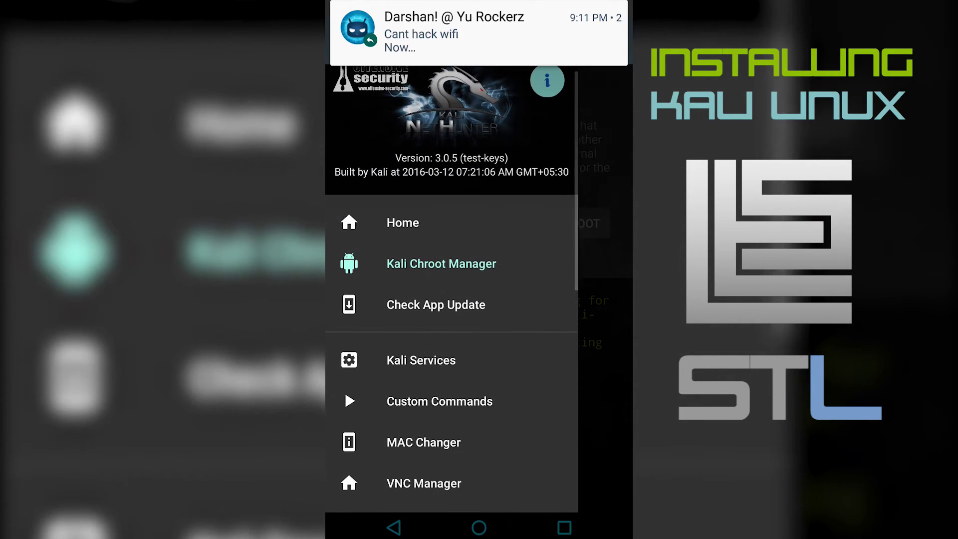
pyautogui.scroll(-1, 449, 336)
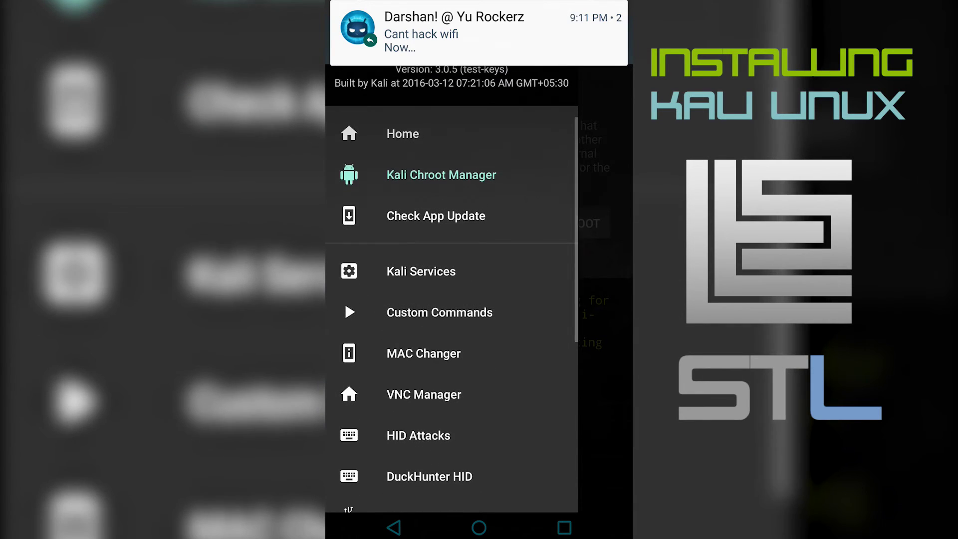
pyautogui.click(424, 396)
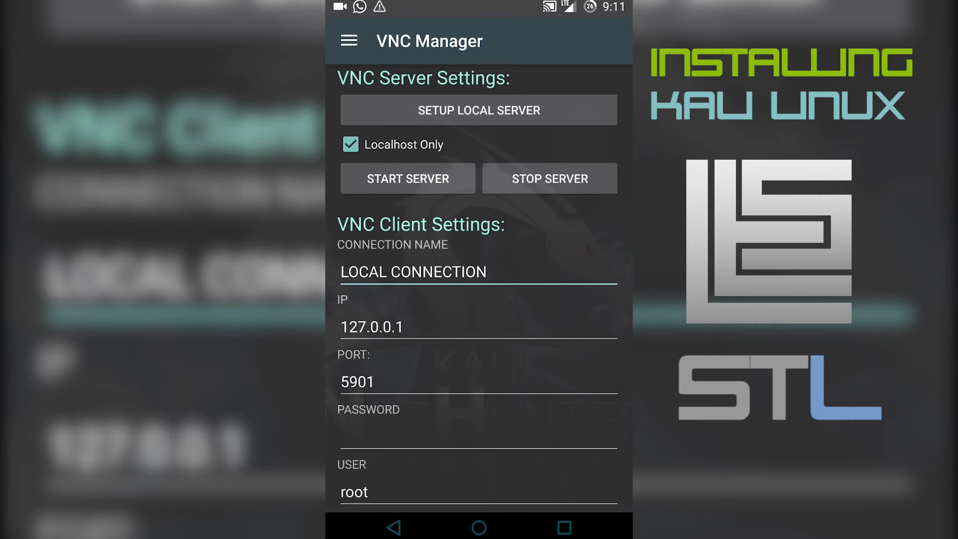
pyautogui.click(408, 178)
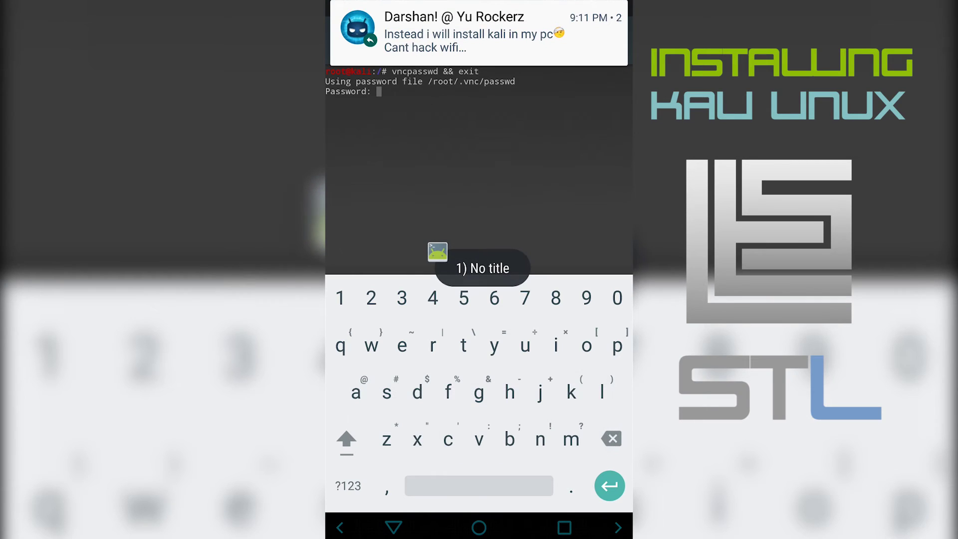
# Enter and verify the VNC server password at the vncpasswd prompts
pyautogui.click(355, 392)
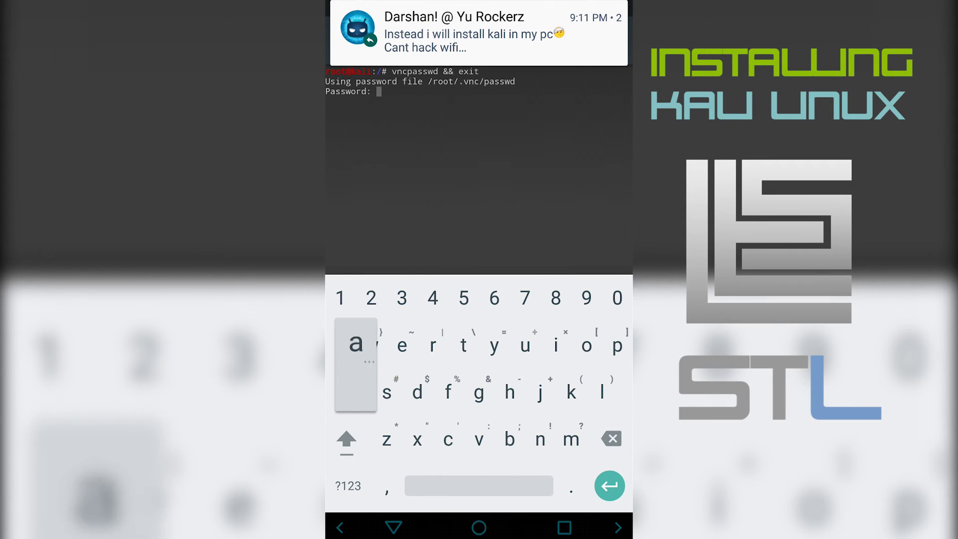
pyautogui.click(586, 344)
pyautogui.click(433, 345)
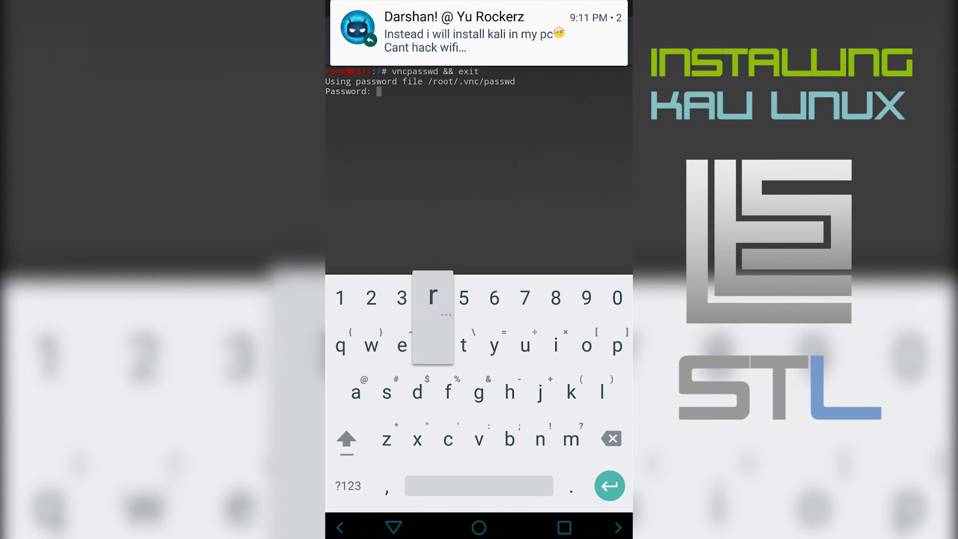
pyautogui.click(417, 392)
pyautogui.click(609, 486)
pyautogui.click(616, 344)
pyautogui.click(355, 392)
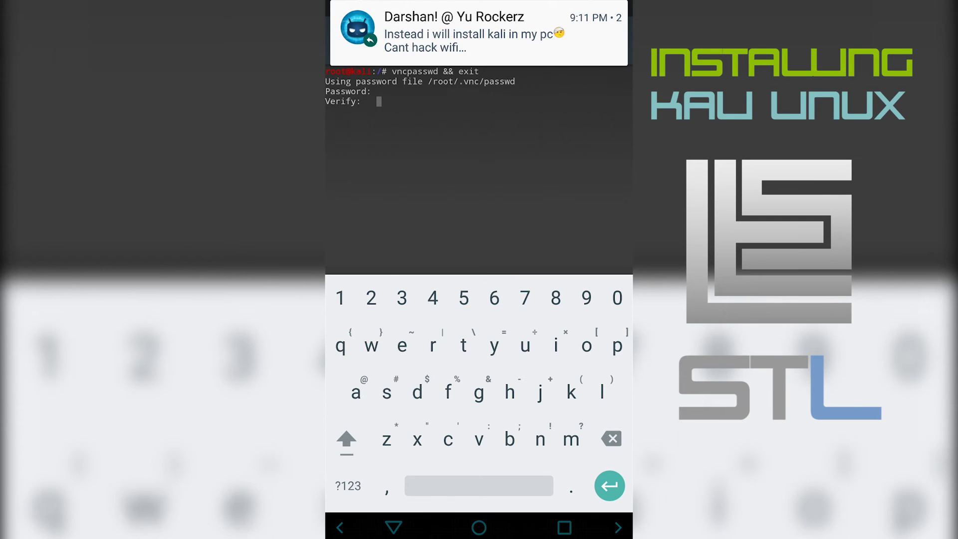
pyautogui.click(371, 344)
pyautogui.click(432, 345)
pyautogui.click(416, 392)
pyautogui.click(609, 485)
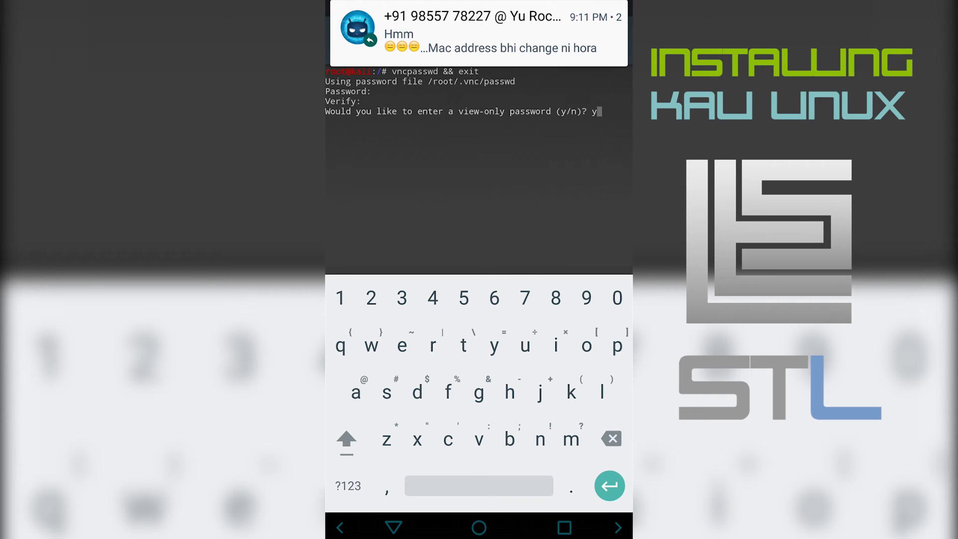
# Enter and verify the view-only password, starting the kali:1 VNC desktop
pyautogui.click(356, 392)
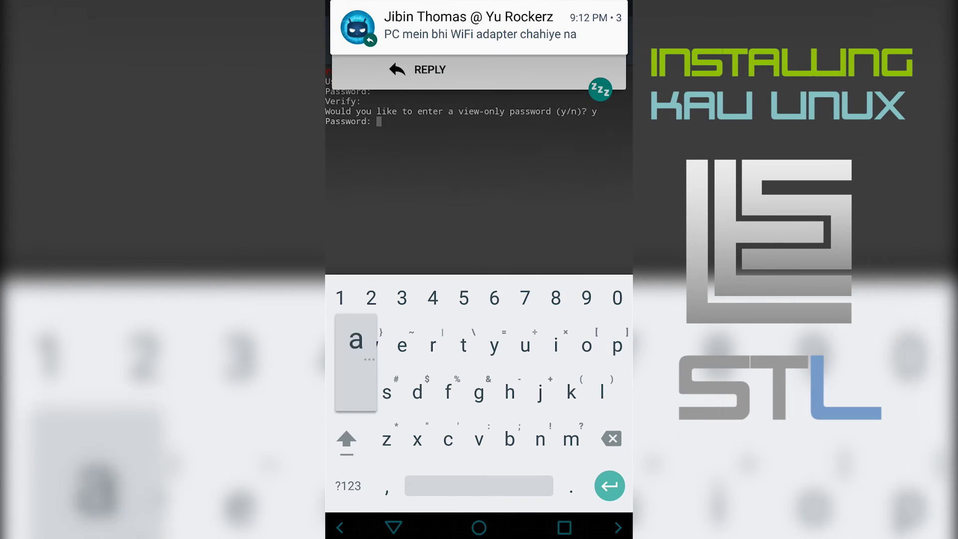
pyautogui.click(386, 392)
pyautogui.click(371, 344)
pyautogui.click(432, 344)
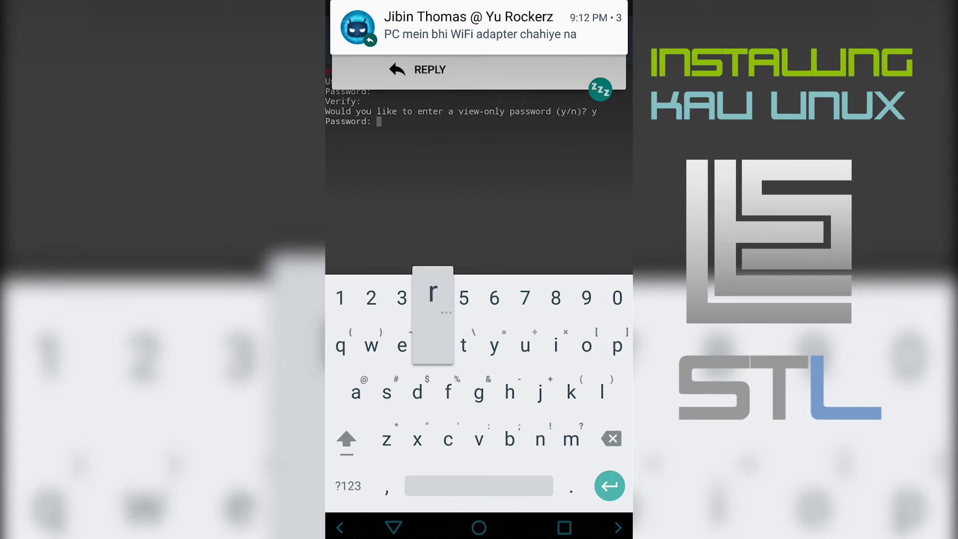
pyautogui.click(417, 392)
pyautogui.click(609, 485)
pyautogui.click(355, 392)
pyautogui.click(386, 392)
pyautogui.click(371, 344)
pyautogui.click(586, 344)
pyautogui.click(432, 345)
pyautogui.click(417, 392)
pyautogui.click(609, 486)
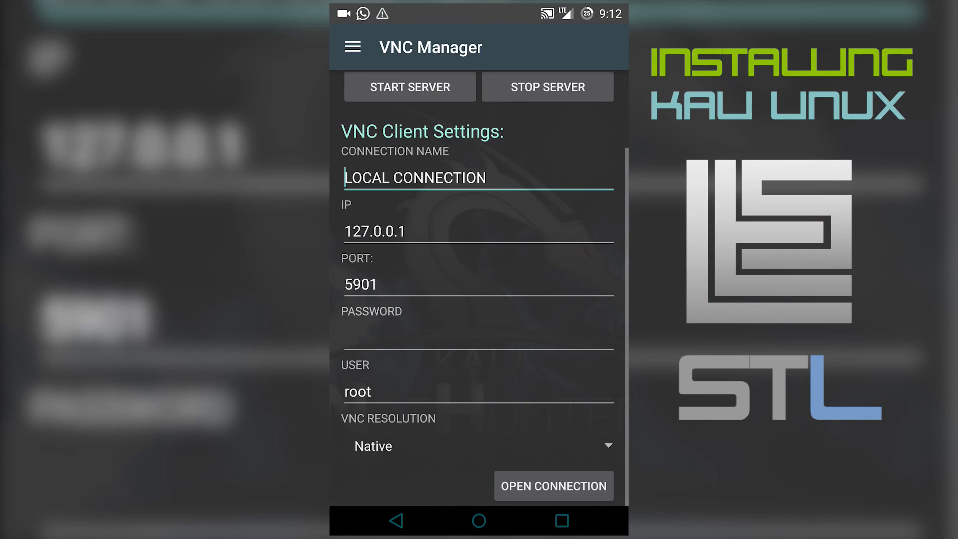
# Enter the client VNC password and clear the LOCAL CONNECTION name for 'Kali linux'
pyautogui.click(479, 333)
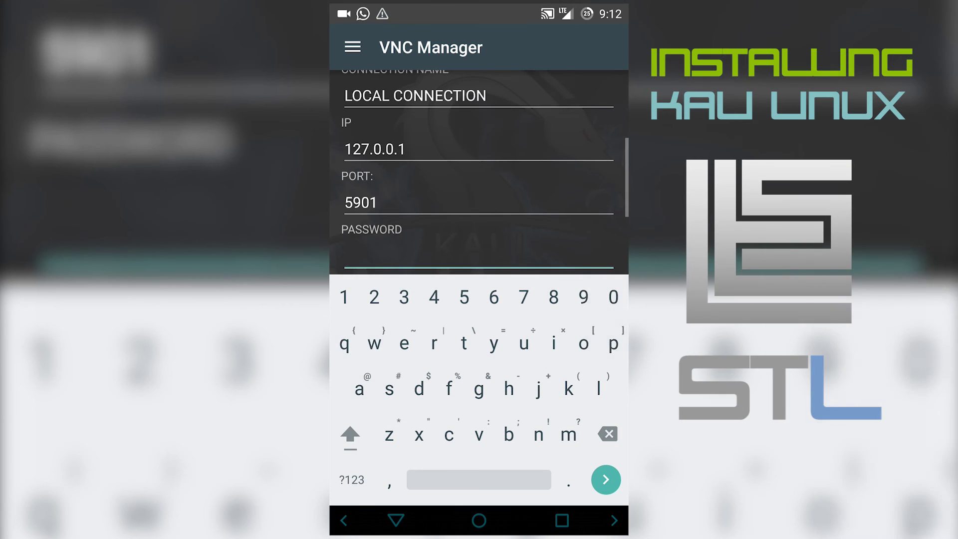
pyautogui.write('asswor')
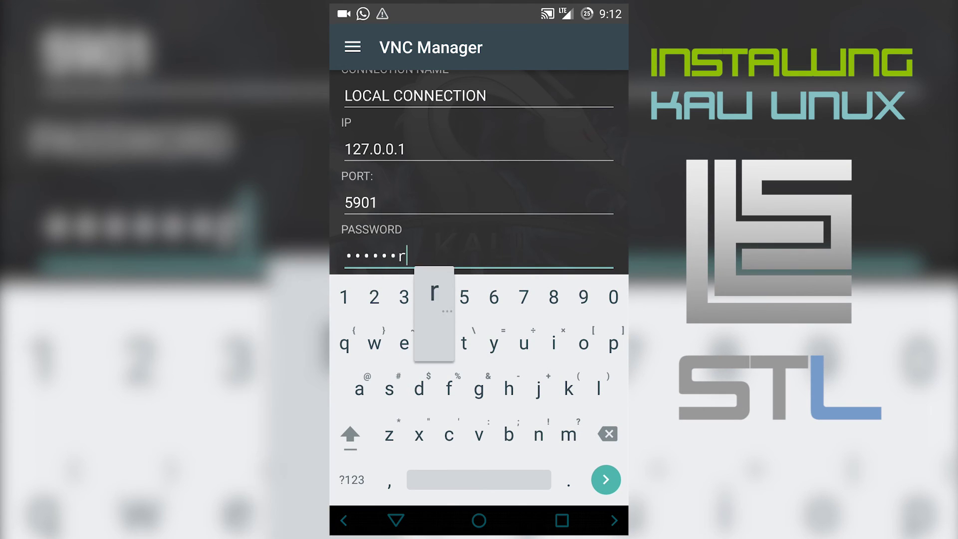
pyautogui.write('d')
pyautogui.click(396, 520)
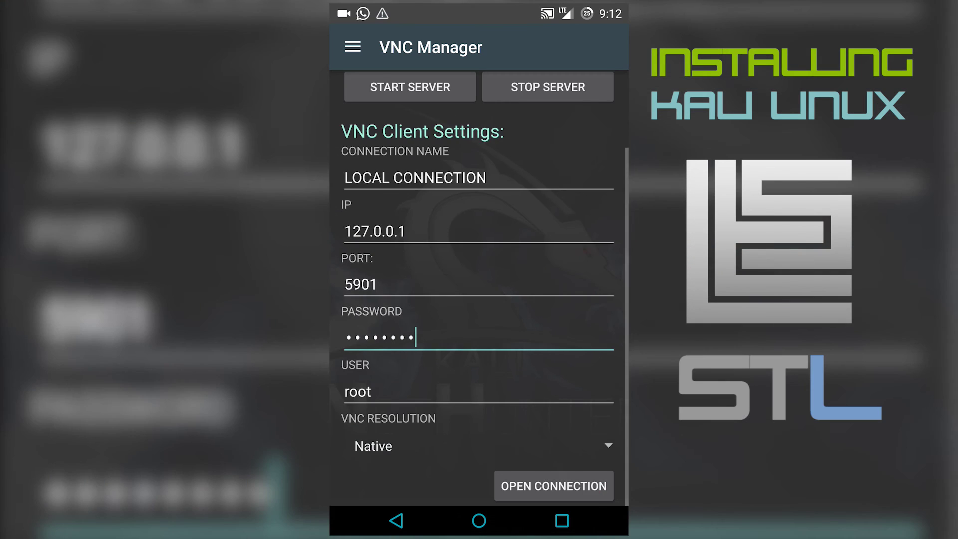
pyautogui.click(490, 178)
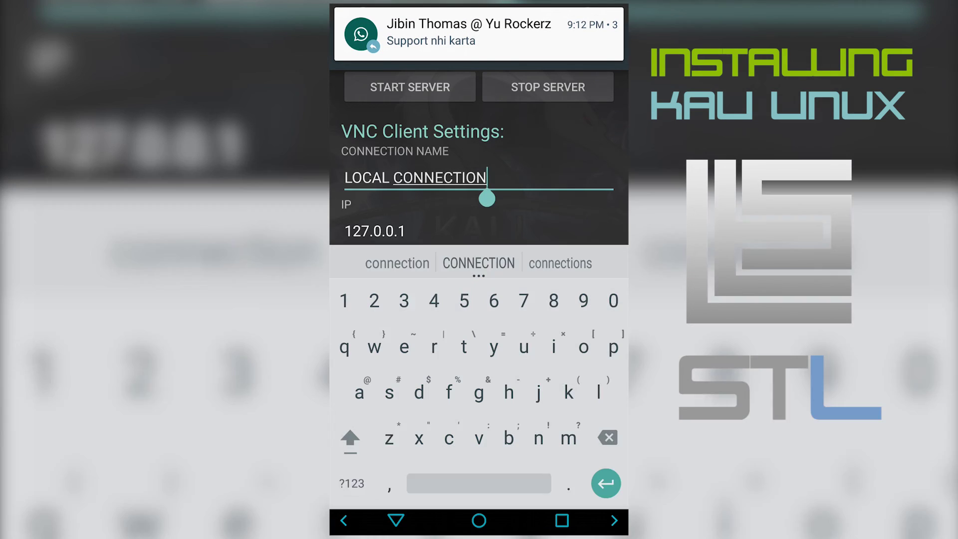
pyautogui.click(607, 434)
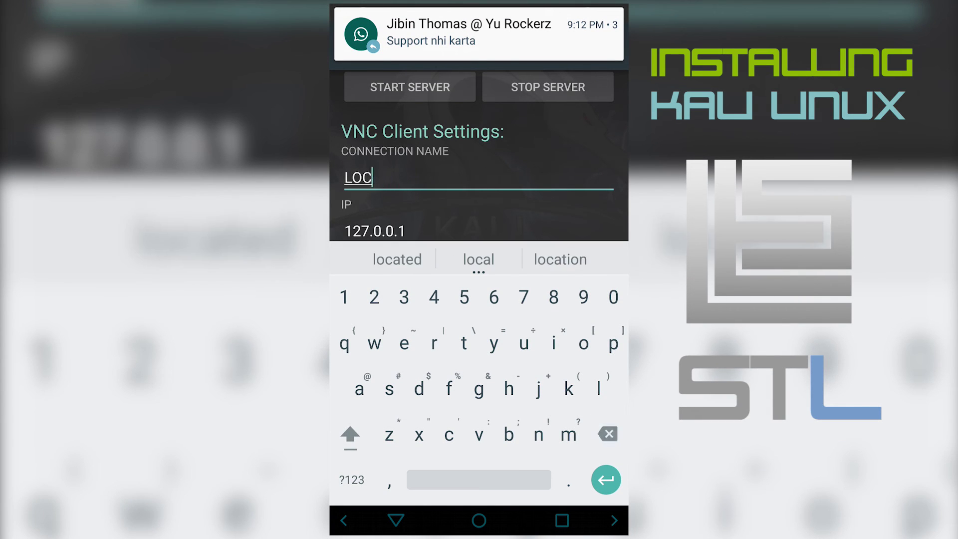
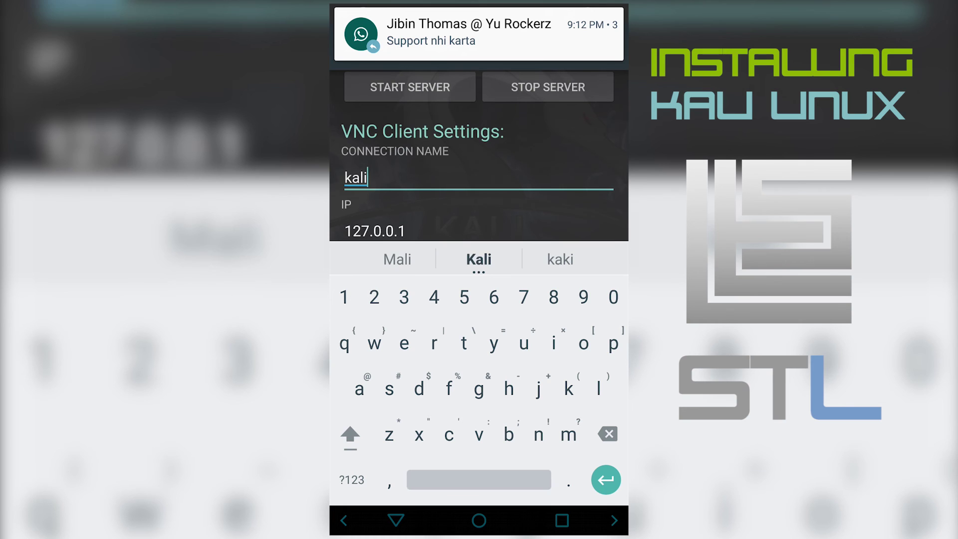
pyautogui.write('linux')
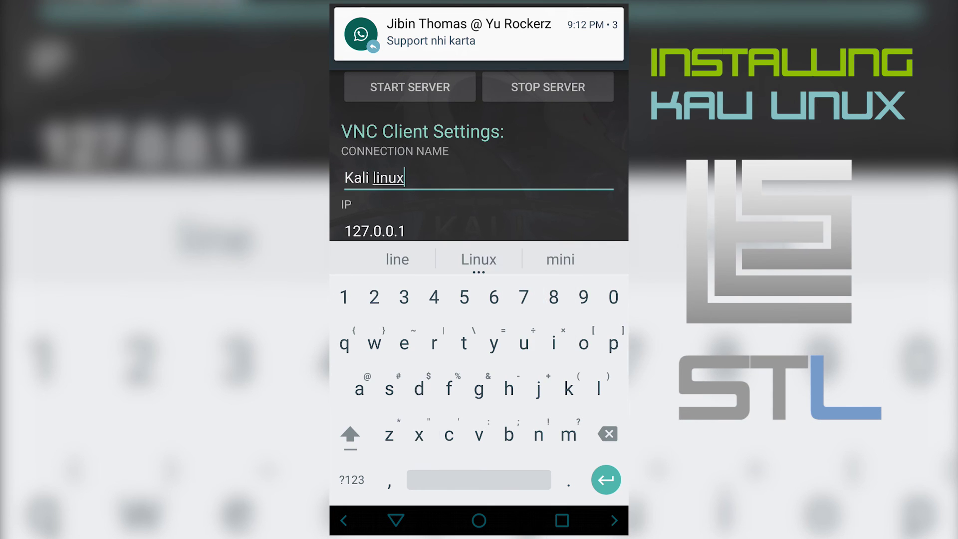
# Confirm 'Kali linux' as the connection name and dismiss the keyboard
pyautogui.press('Escape')
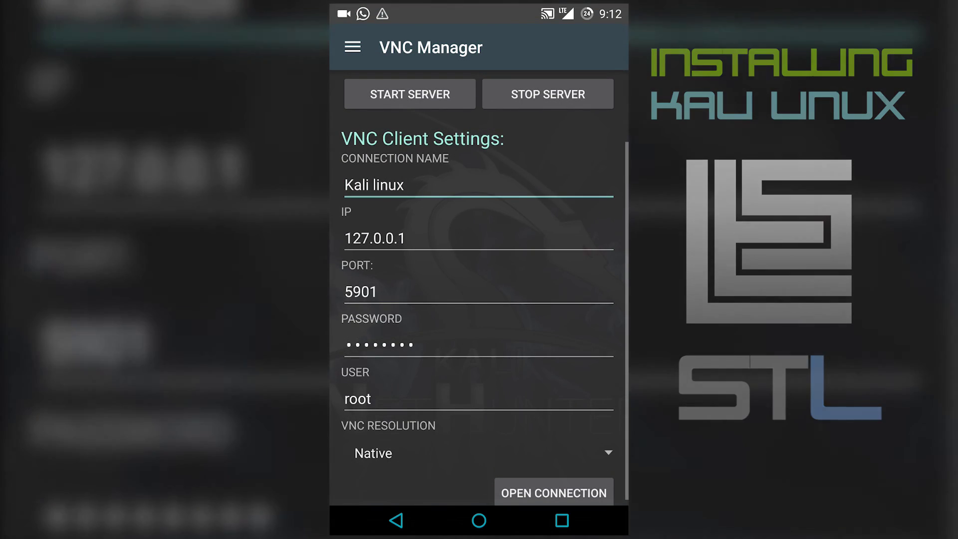
# Connect to the Kali Linux root desktop and dismiss the Panel welcome prompt
pyautogui.click(552, 492)
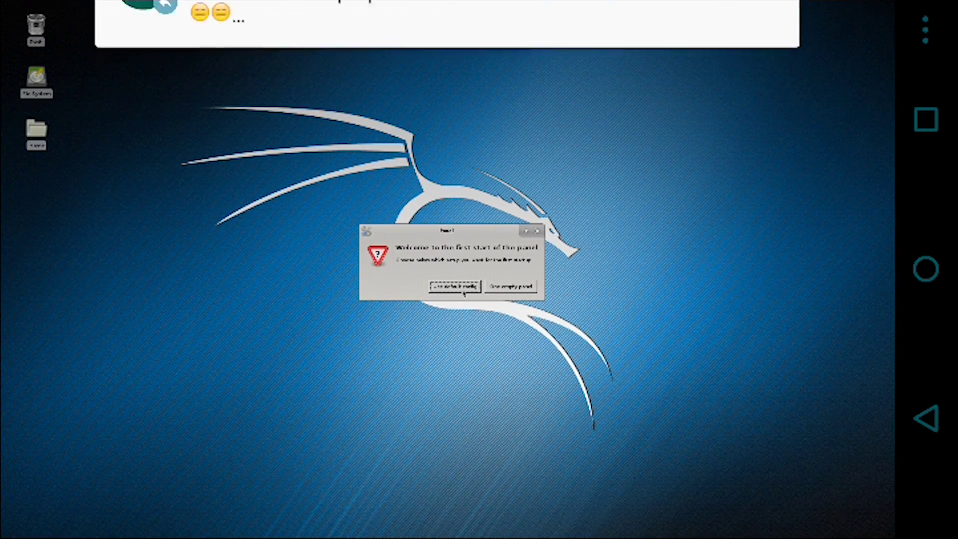
pyautogui.click(455, 285)
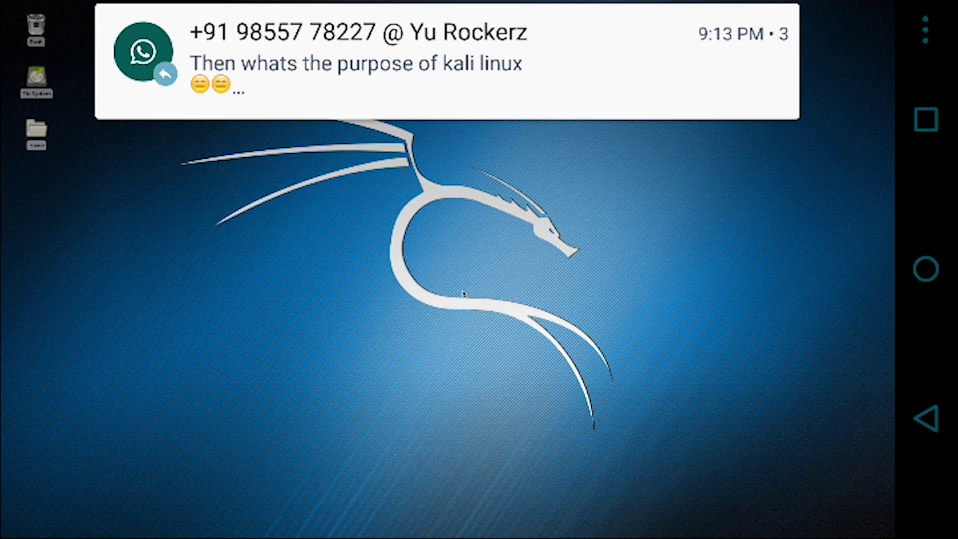